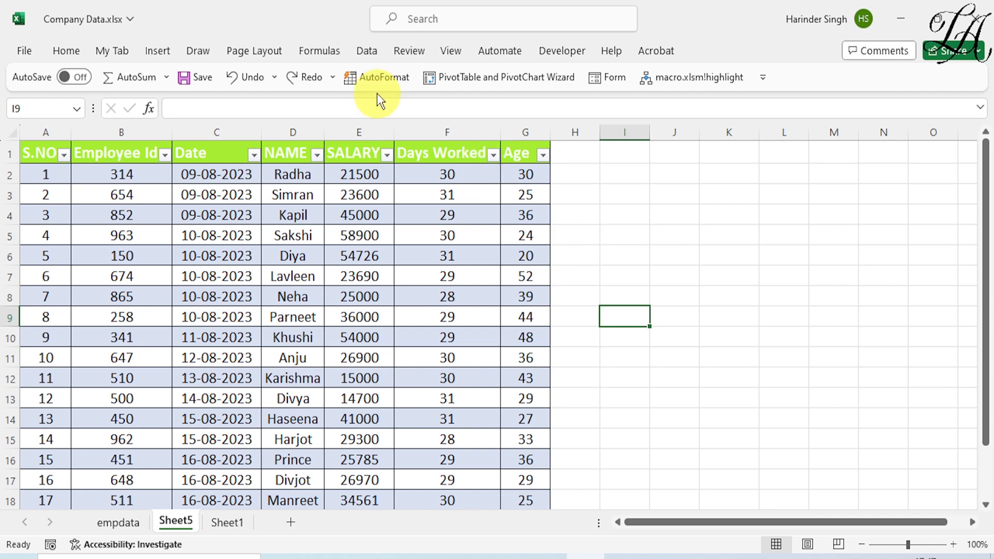
- Launch the Power Query Editor from the Company Data workbook and display the empdata query
click(368, 50)
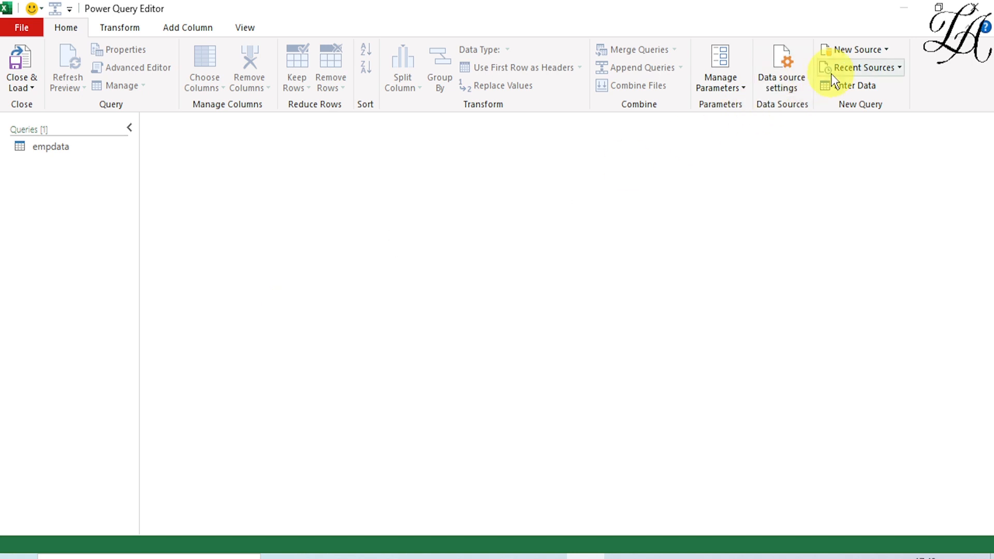
click(886, 53)
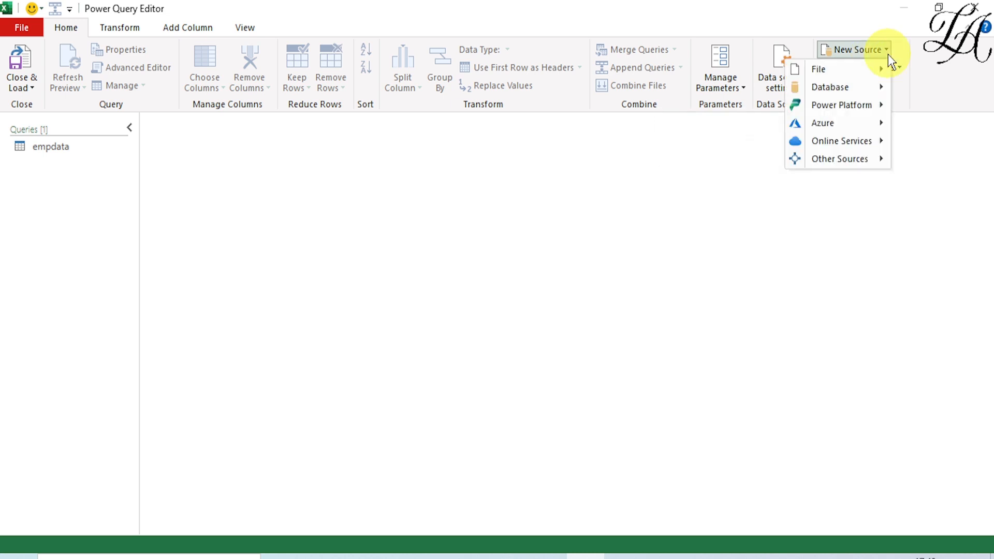
click(609, 319)
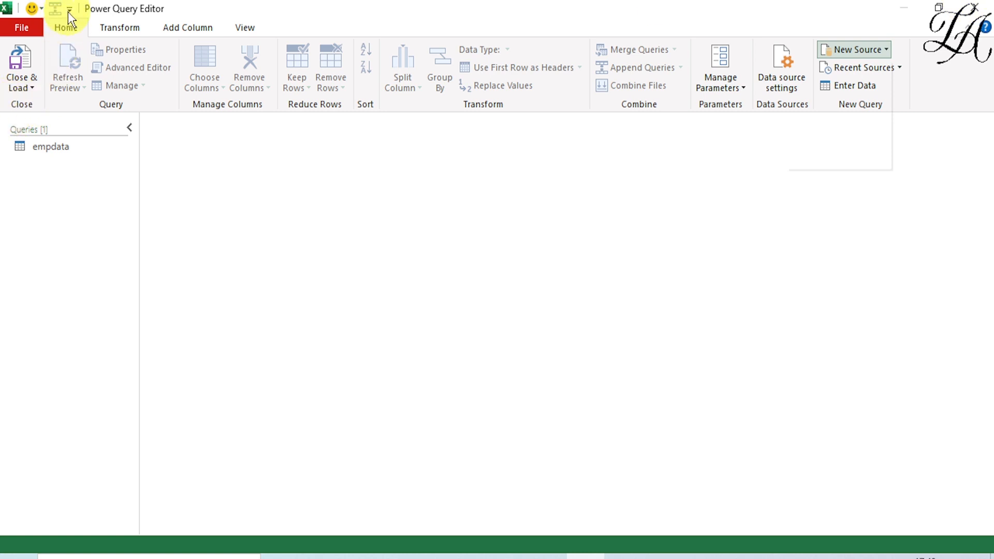
click(113, 31)
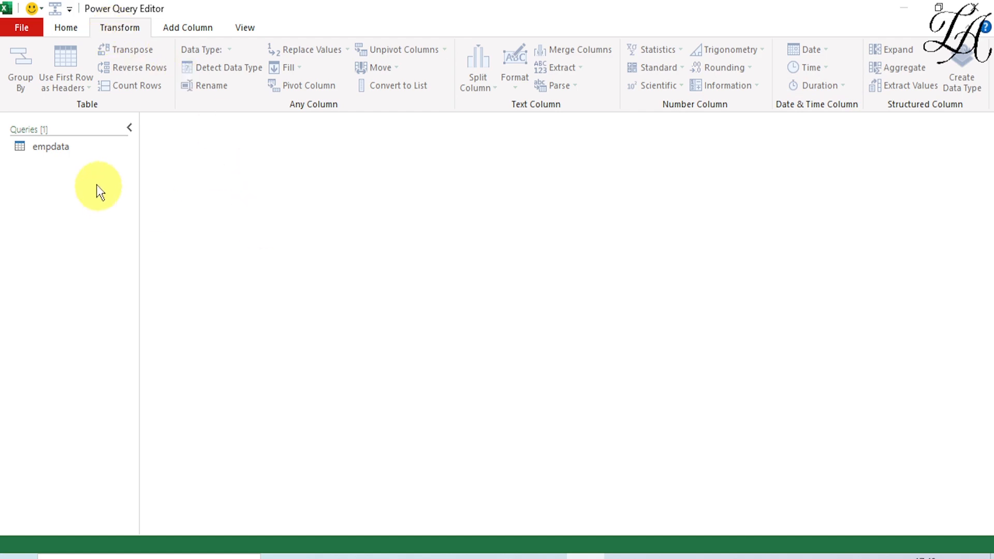
click(76, 146)
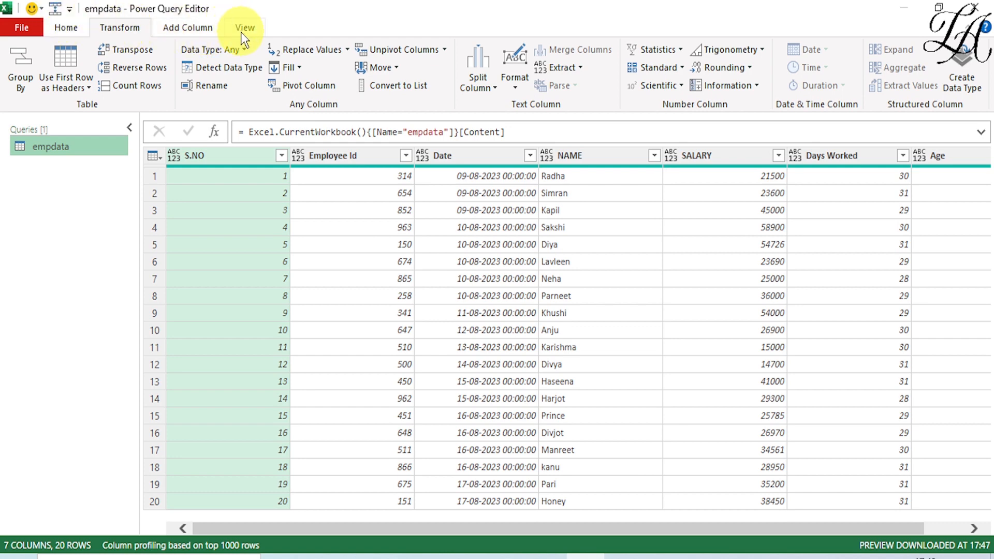
- Add the Group By command to the Quick Access Toolbar and show that toolbar below the ribbon
right_click(23, 66)
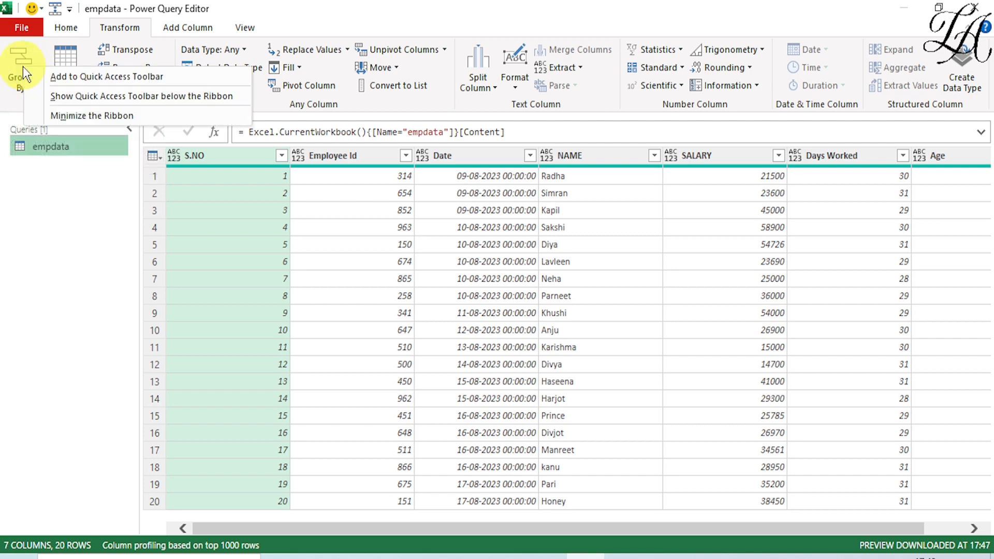
click(104, 81)
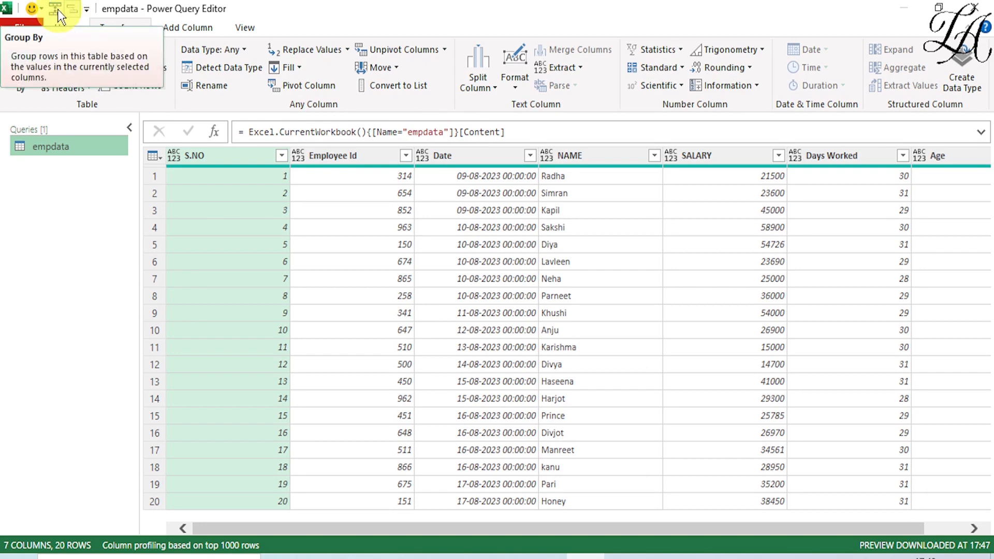
click(86, 9)
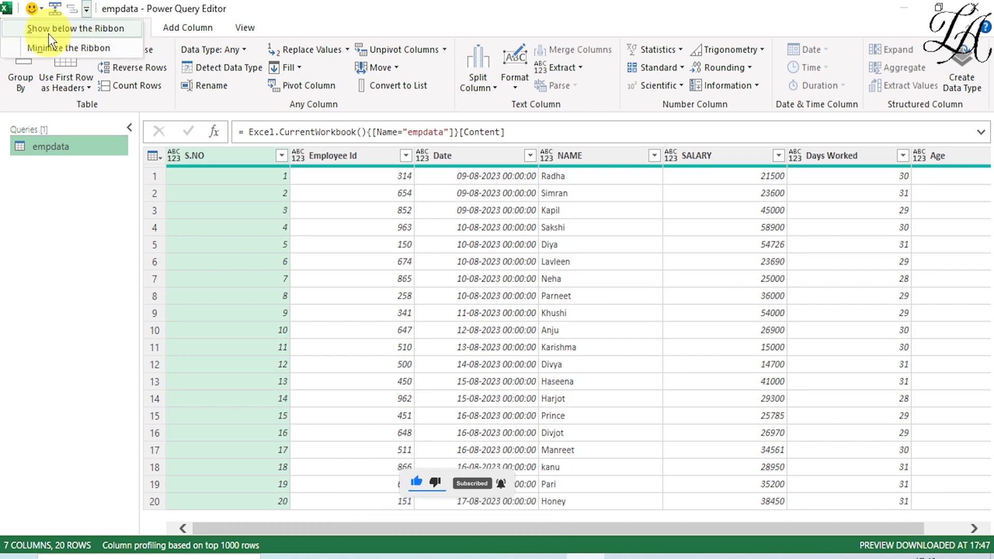
click(108, 31)
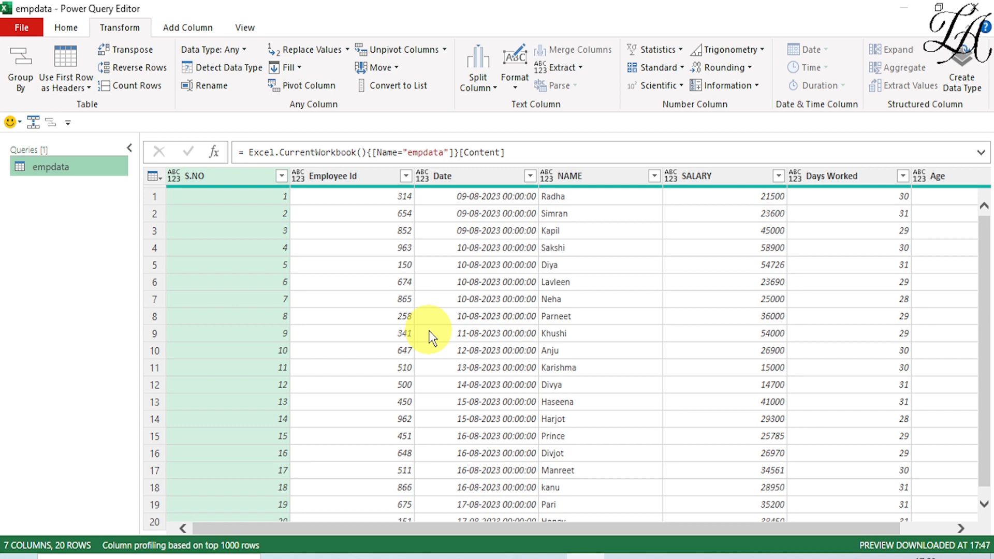
- Zoom the empdata preview in by two levels and back out to its original size
key(ctrl+shift+equal)
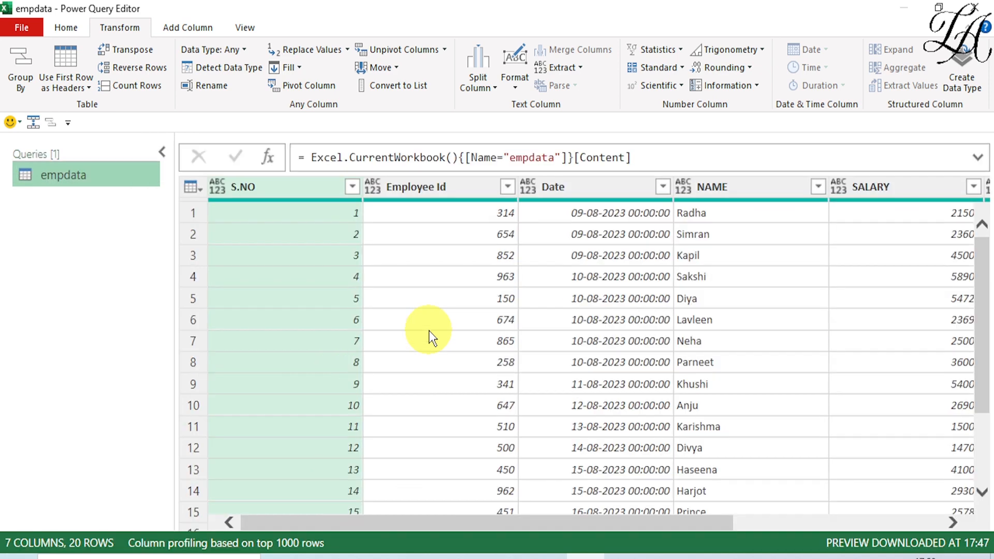
key(ctrl+shift+plus)
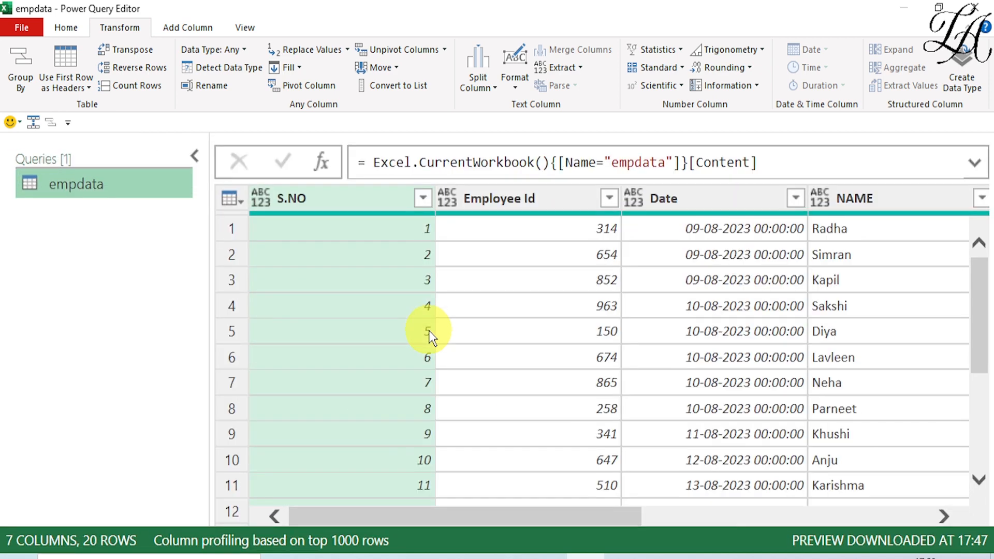
key(ctrl+minus)
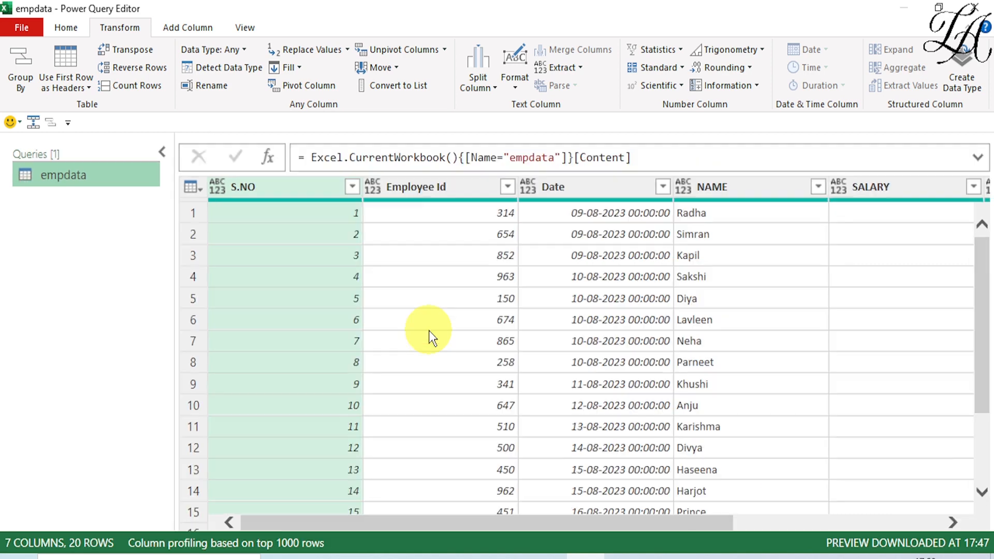
key(ctrl+minus)
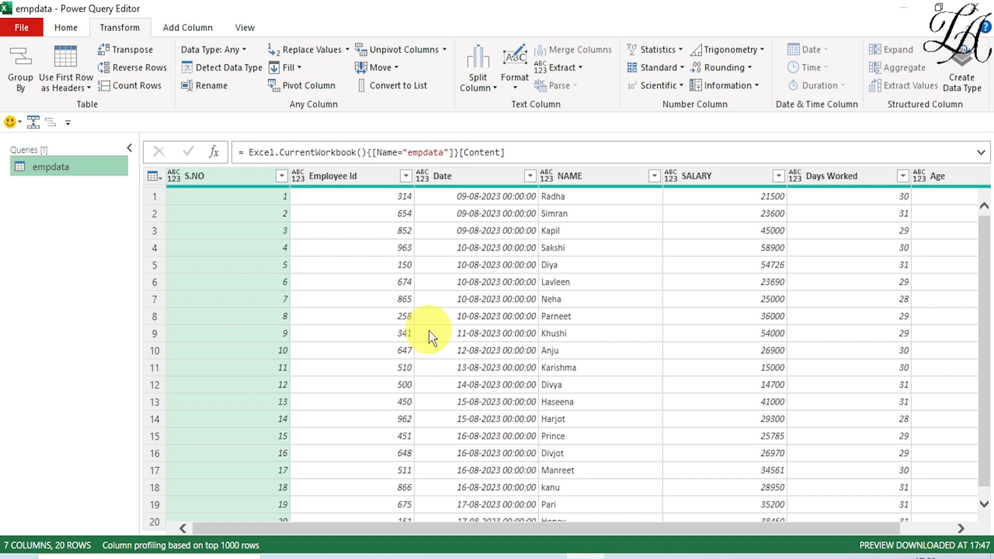
- Switch back to the Excel workbook and start importing Company Data.xlsx from the Desktop as an Excel workbook source
click(589, 552)
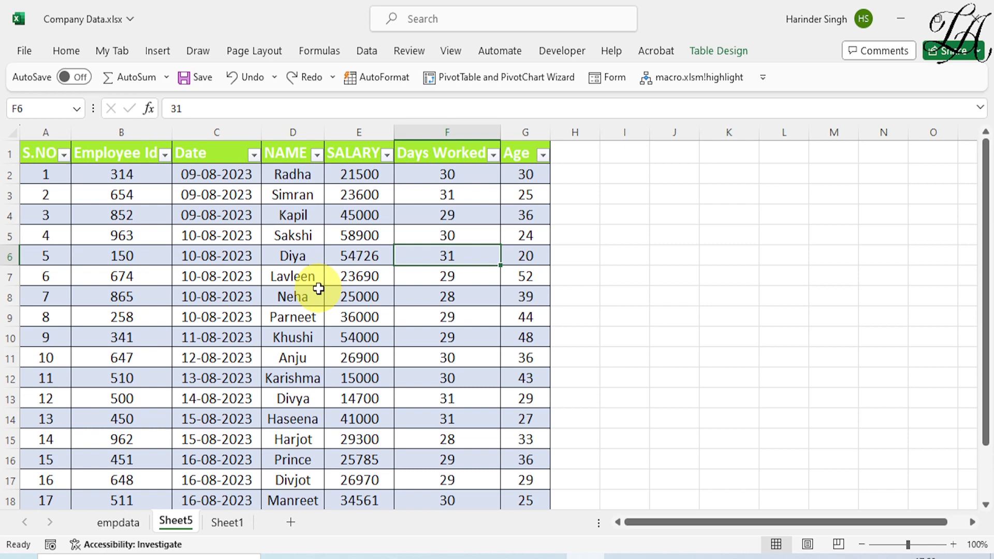
click(369, 55)
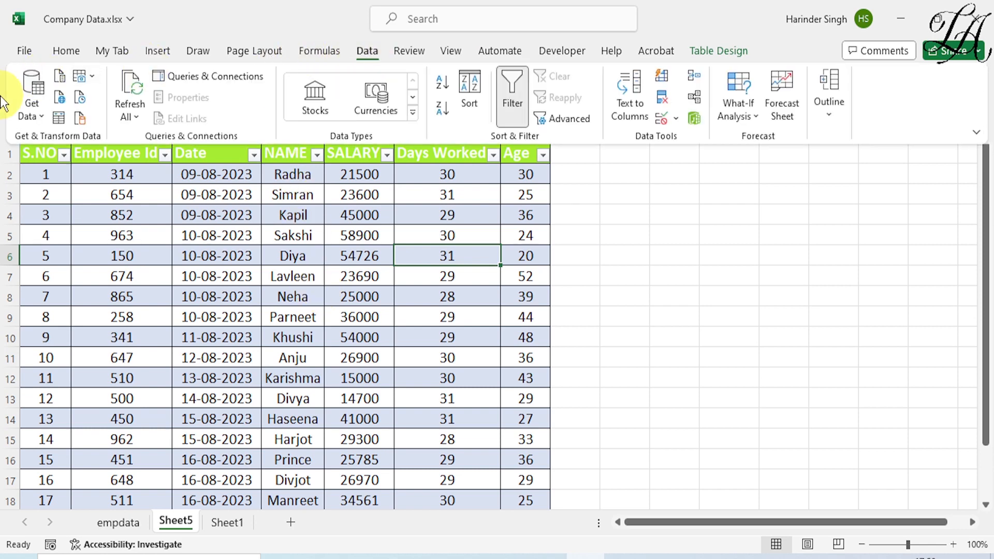
click(35, 113)
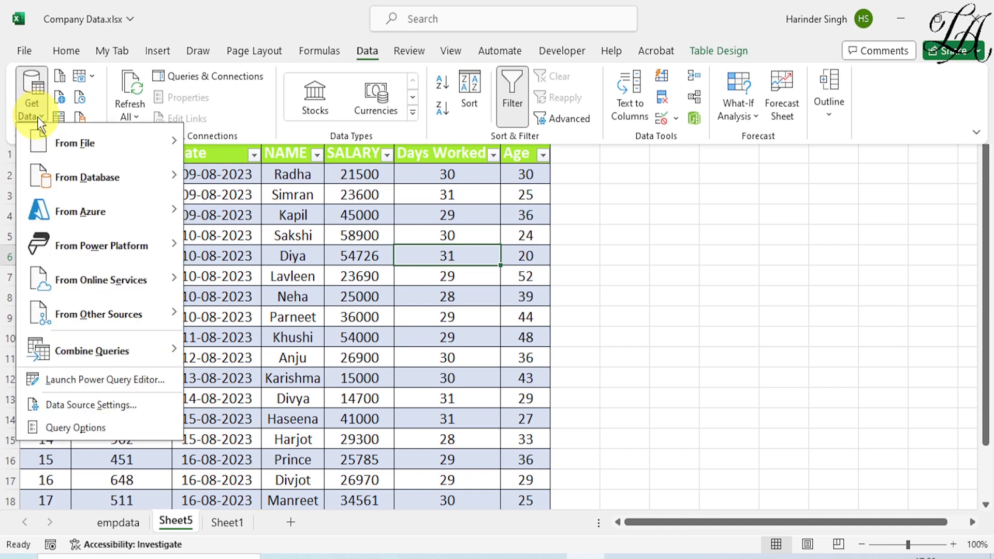
mouse_move(103, 140)
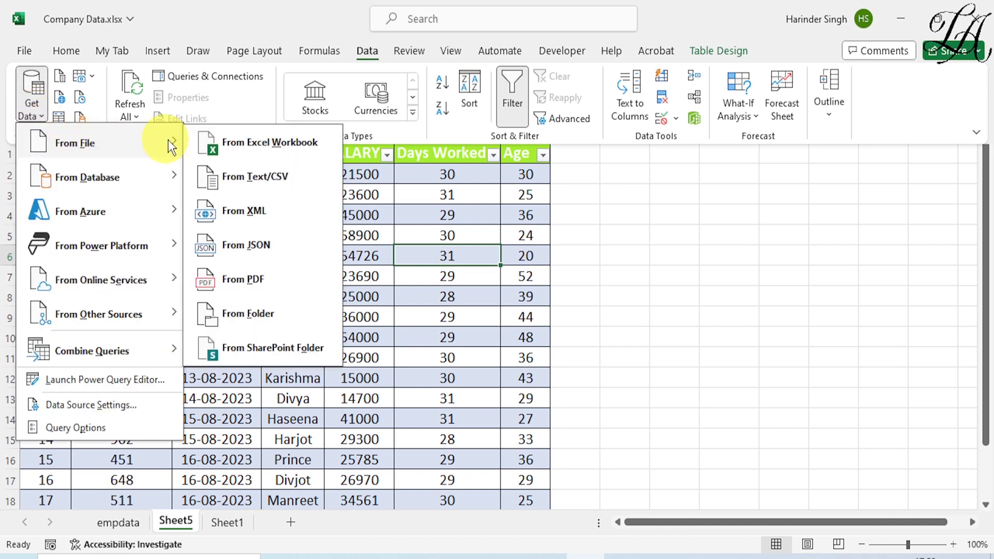
click(236, 142)
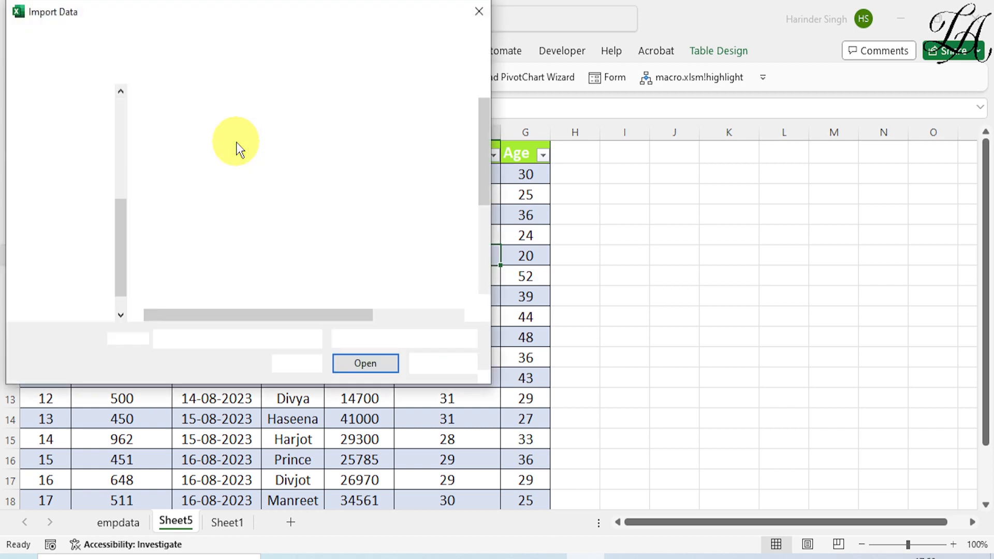
click(78, 175)
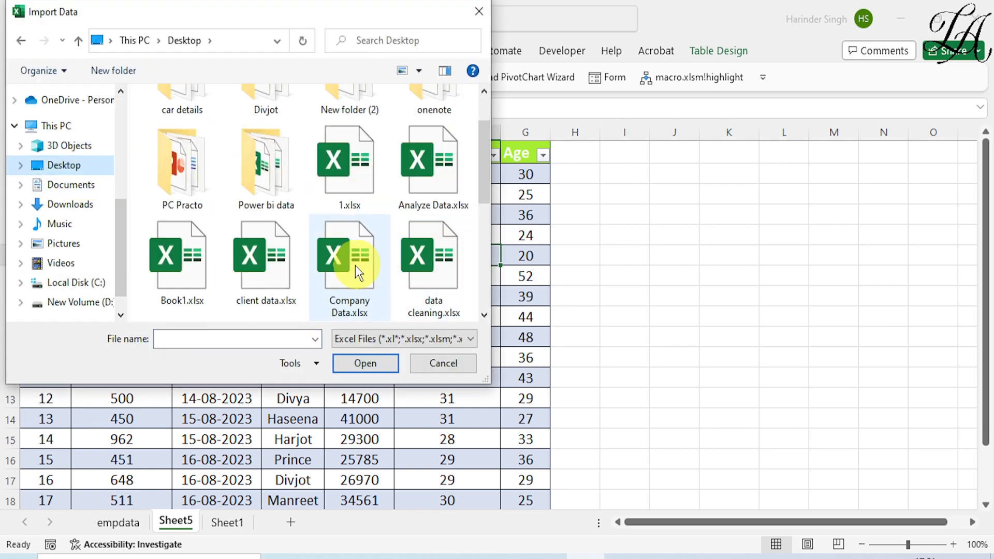
click(343, 272)
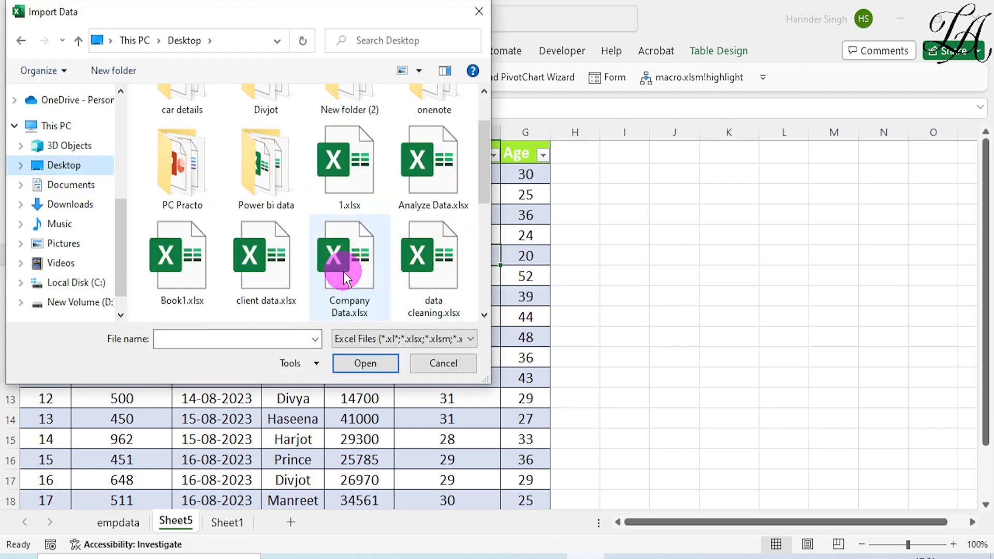
click(375, 366)
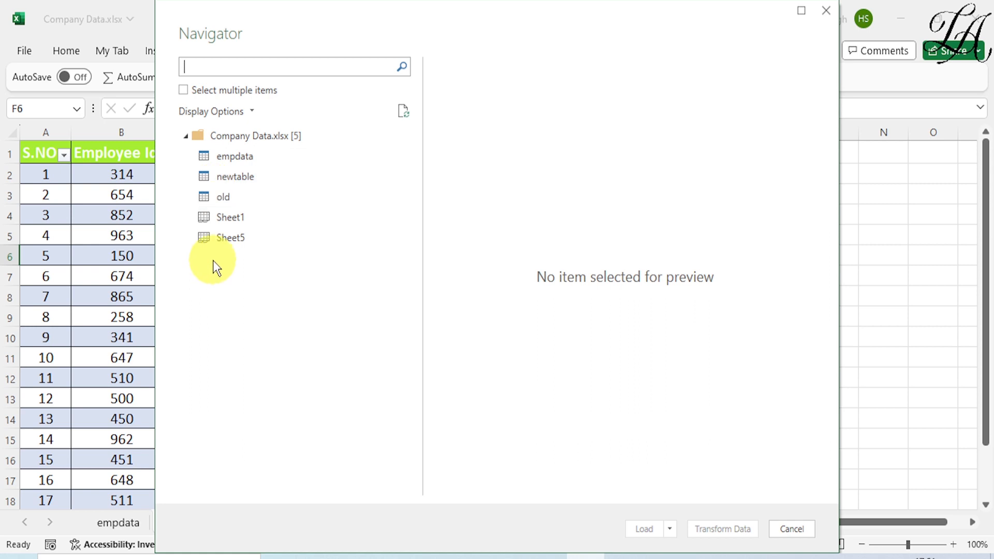
- Preview the old table, and load the entire Company Data.xlsx workbook into the Power Query Editor for transformation
click(221, 198)
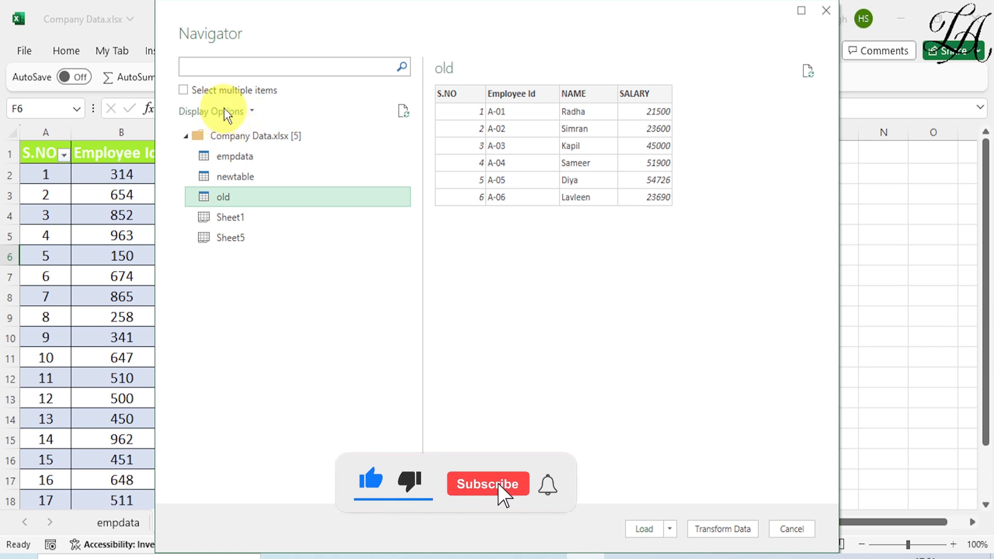
click(186, 91)
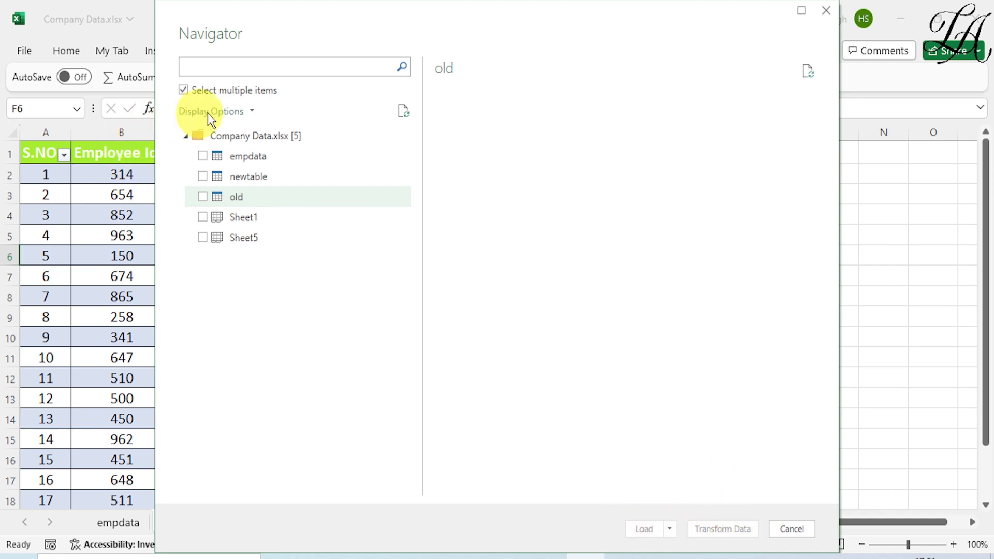
click(184, 90)
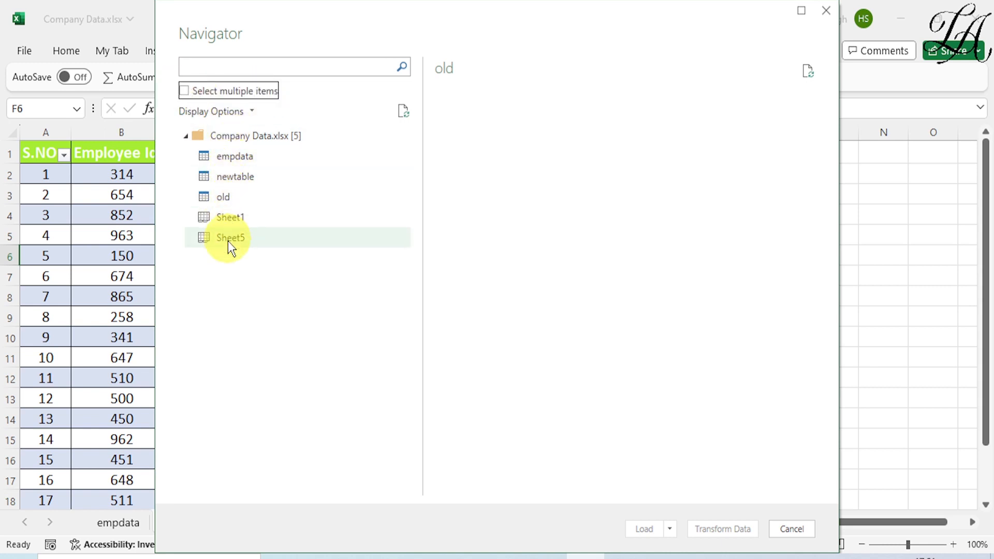
click(241, 138)
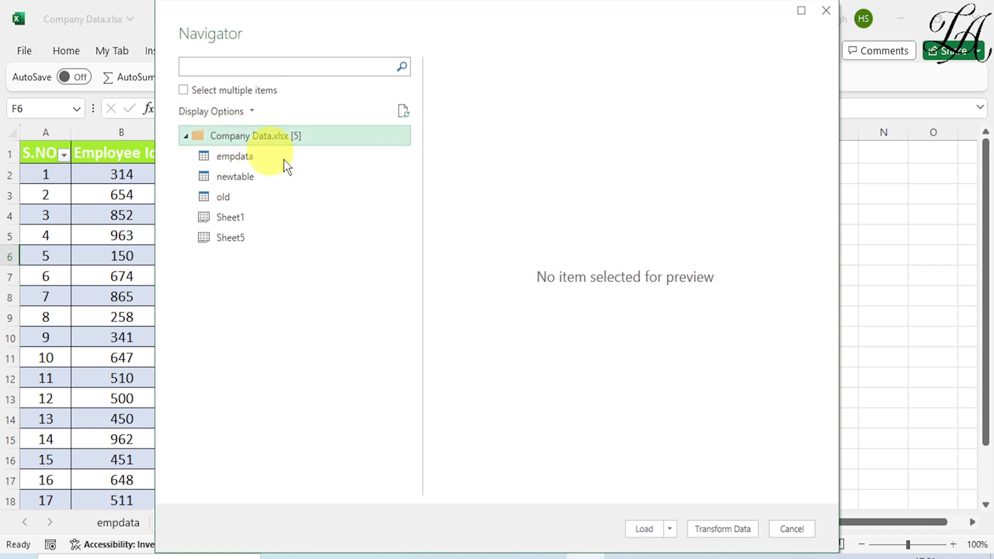
click(722, 529)
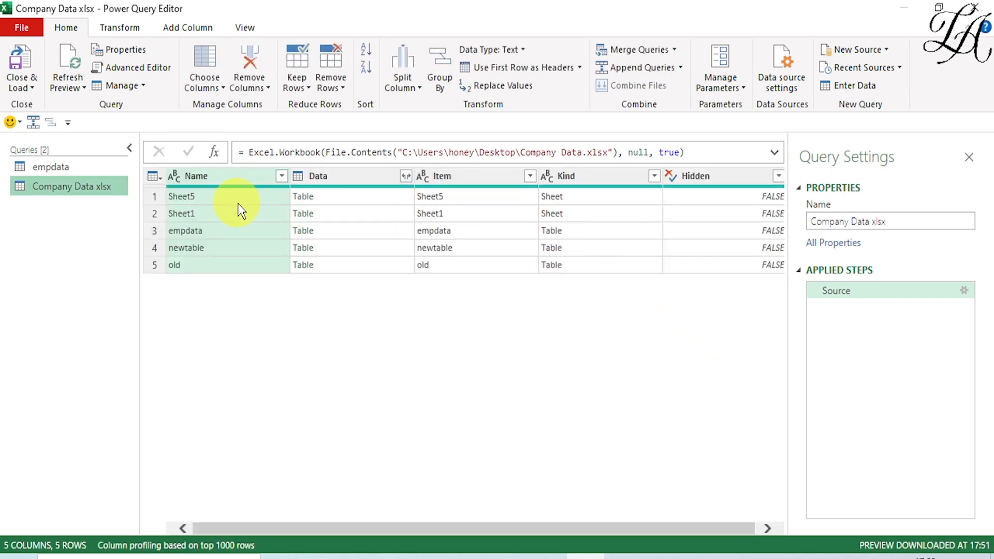
- Open the Sheet5 table within the Company Data xlsx query and look through its rows
click(299, 199)
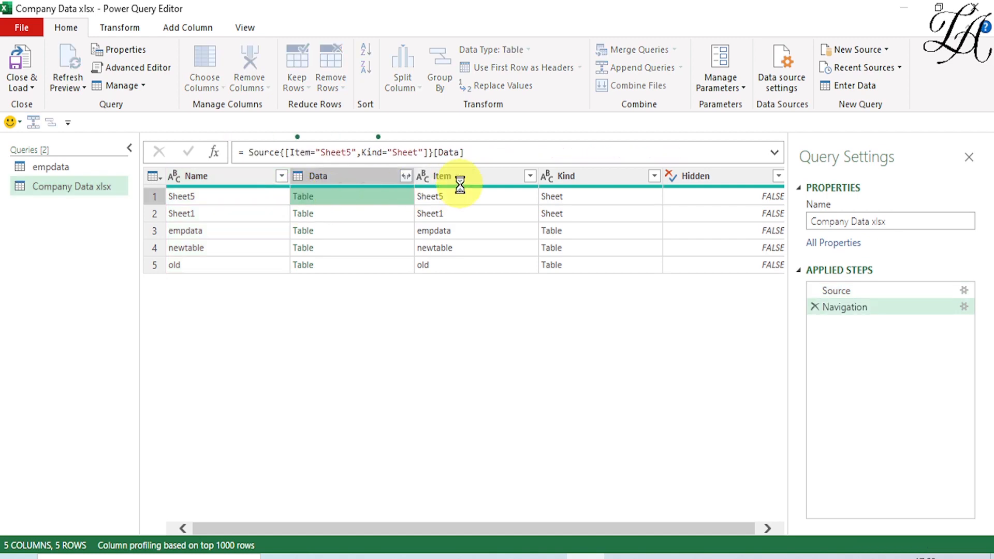
scroll(478, 474, down, 2)
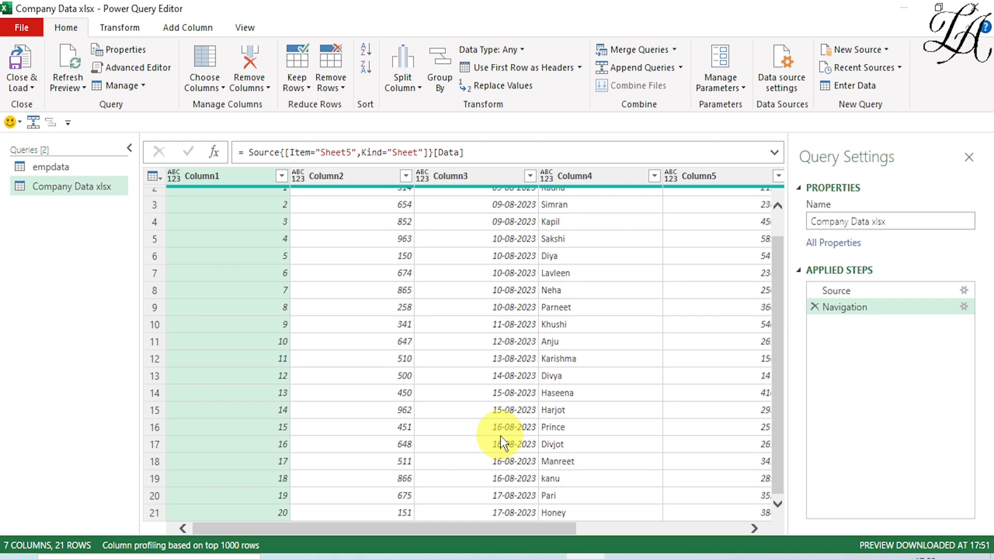
scroll(500, 436, up, 1)
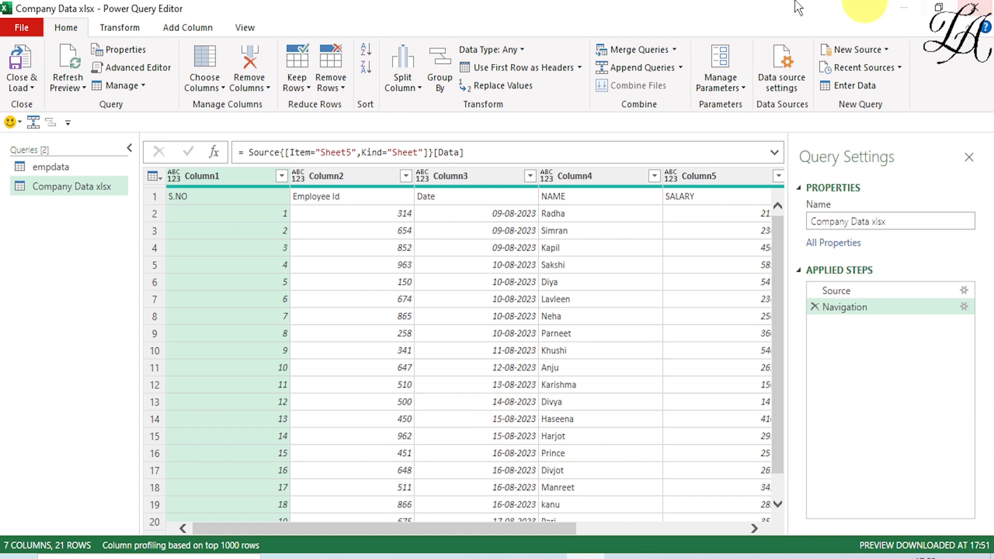
- In the empdata query, use Choose Columns to keep all columns, ordered by Name
click(74, 171)
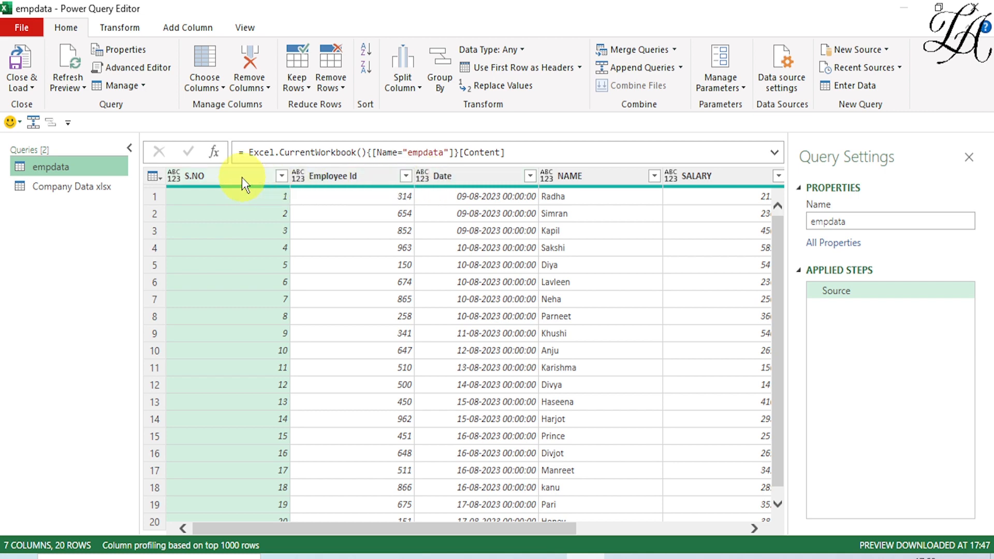
click(207, 67)
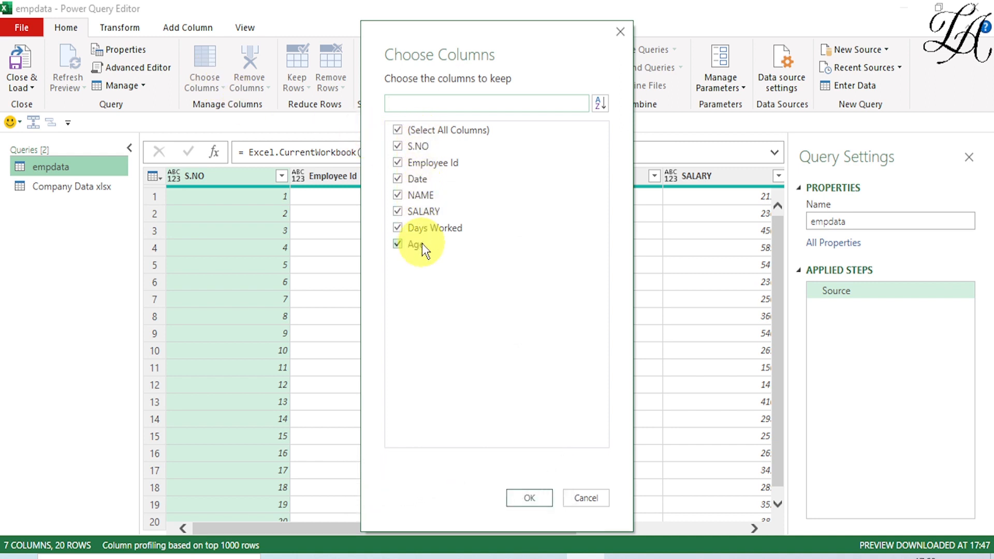
click(600, 101)
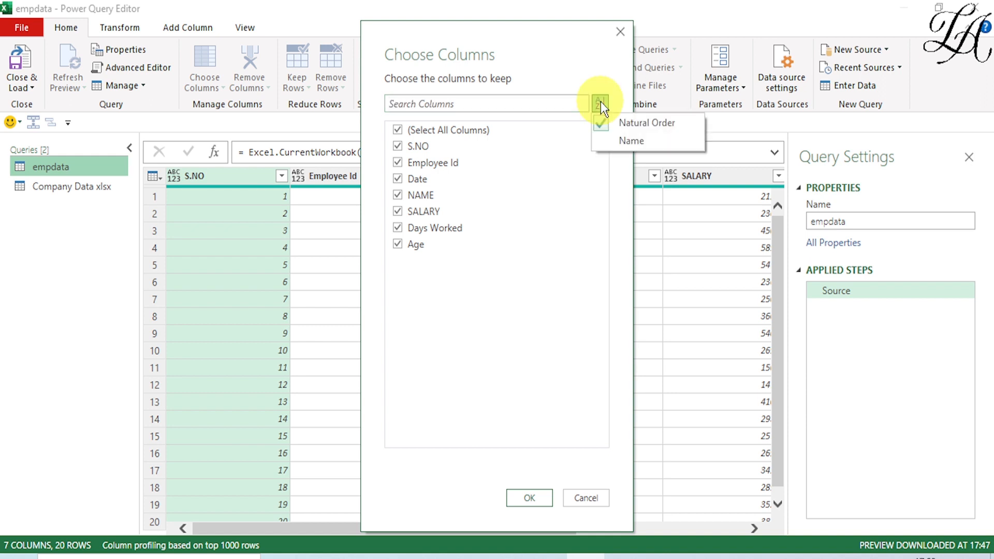
click(637, 138)
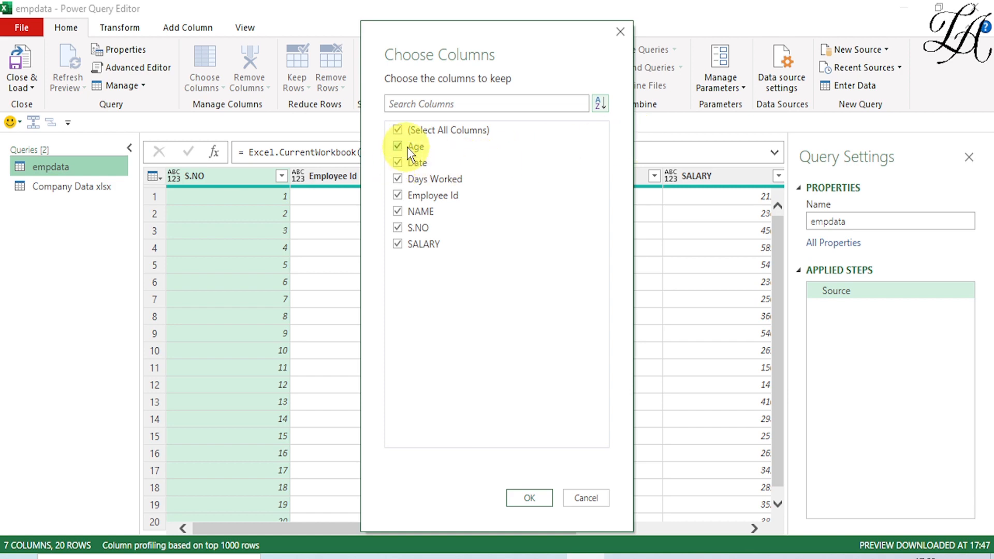
click(529, 498)
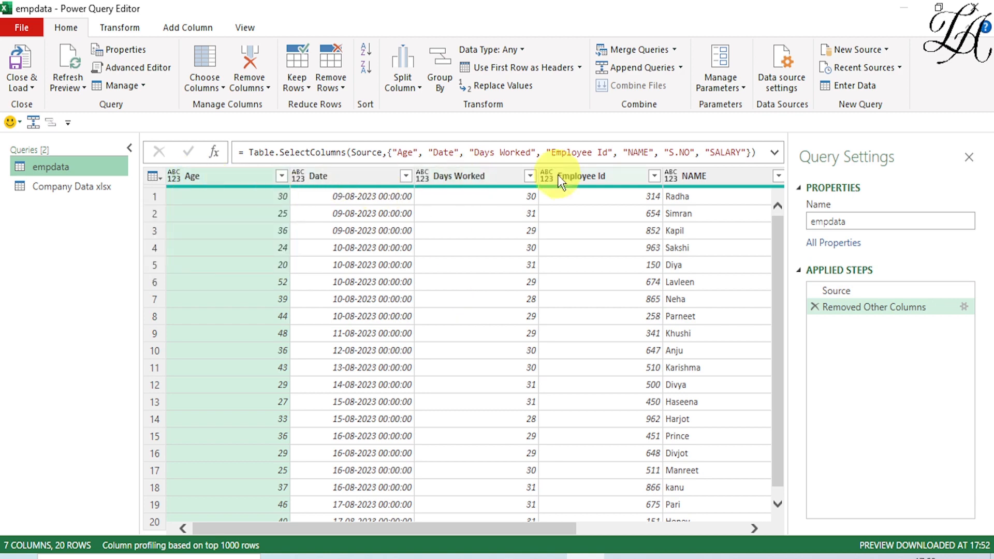
mouse_move(593, 187)
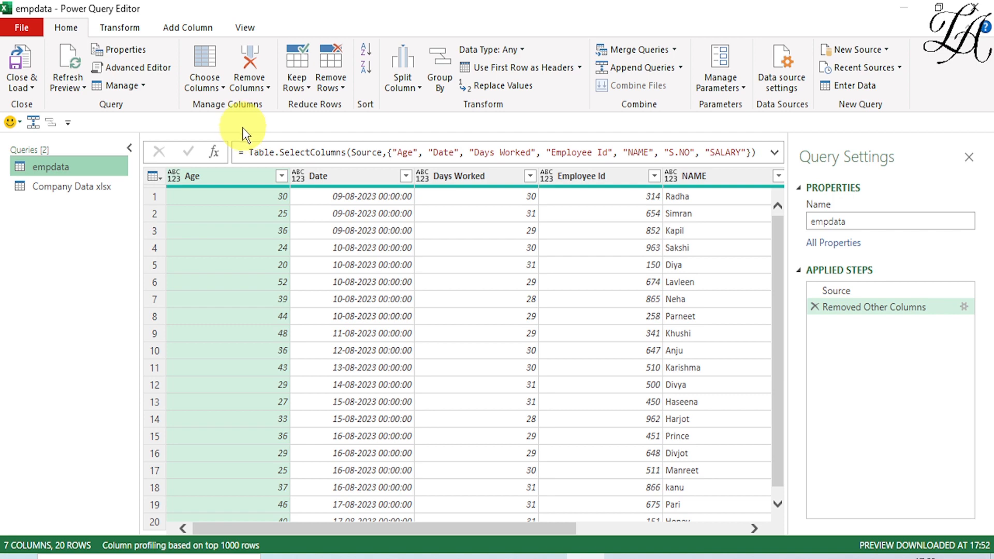
- Try a custom column in the empdata query, looking up table functions and choosing Table.FirstN for its formula, and discard it
click(193, 27)
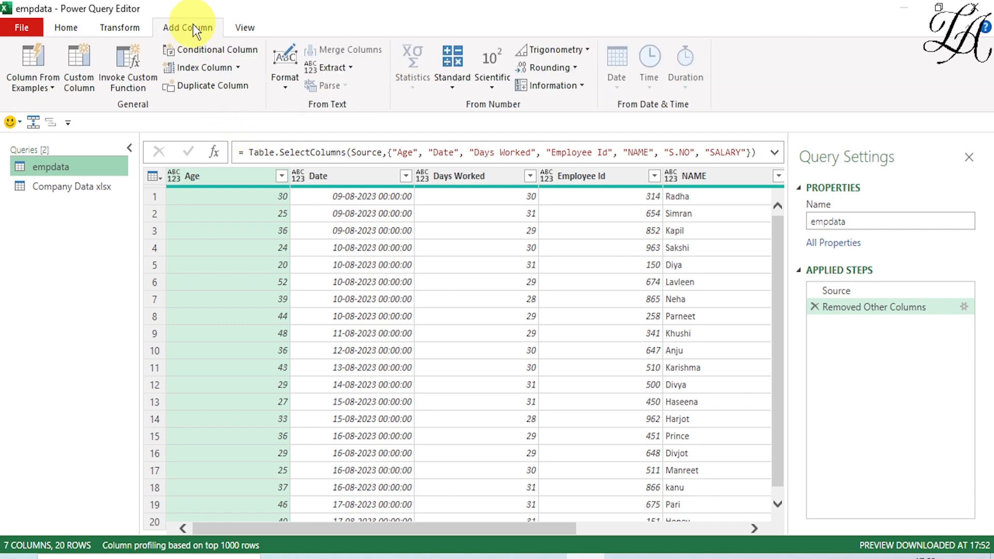
click(85, 64)
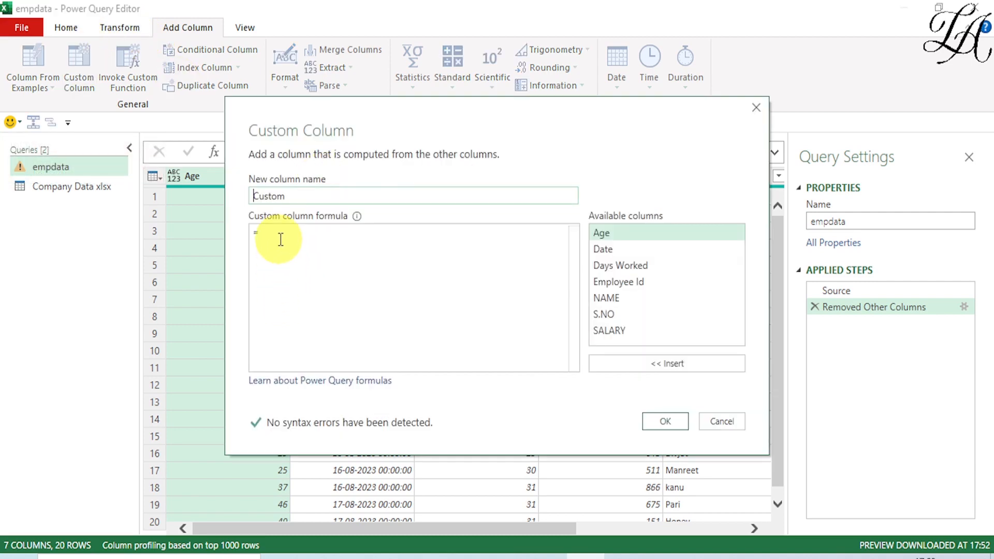
click(280, 239)
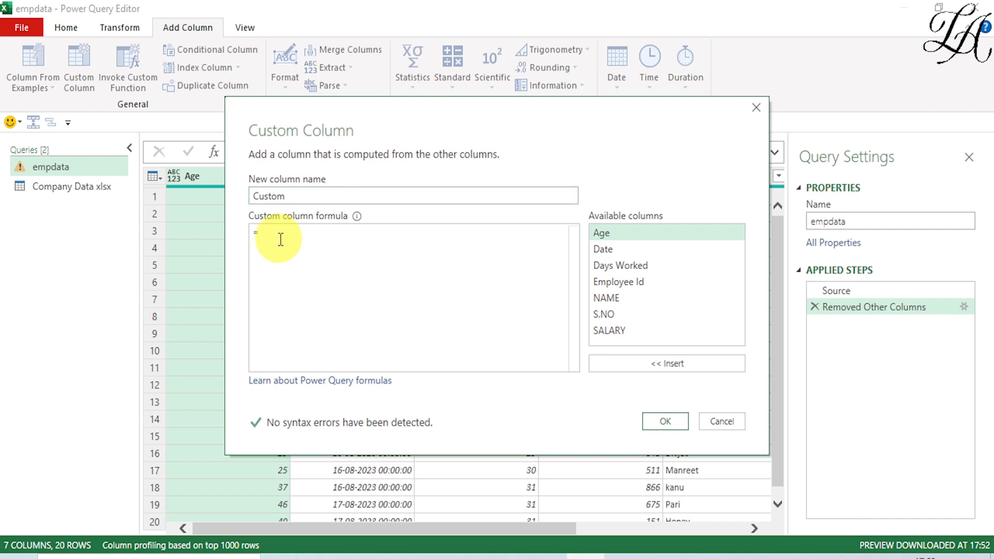
text(table)
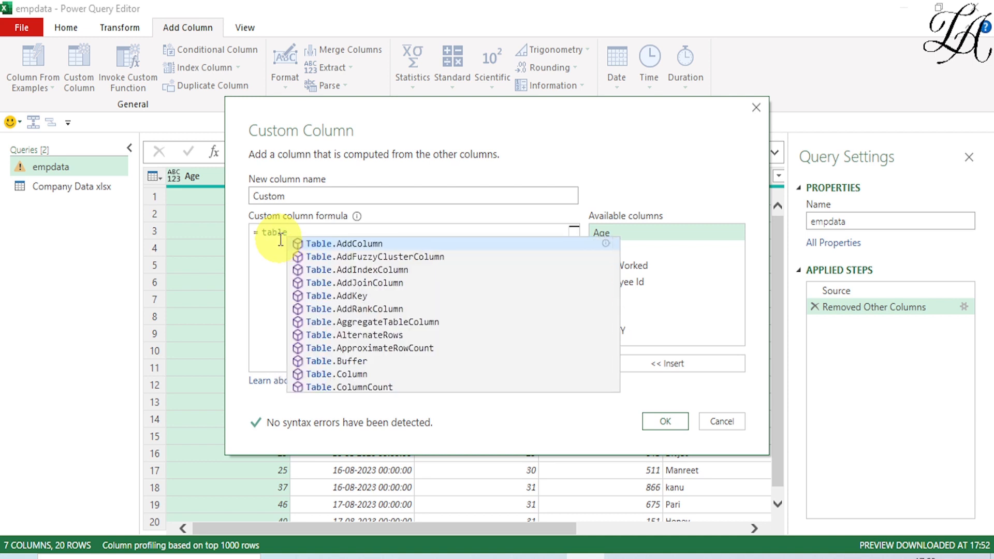
text(fi)
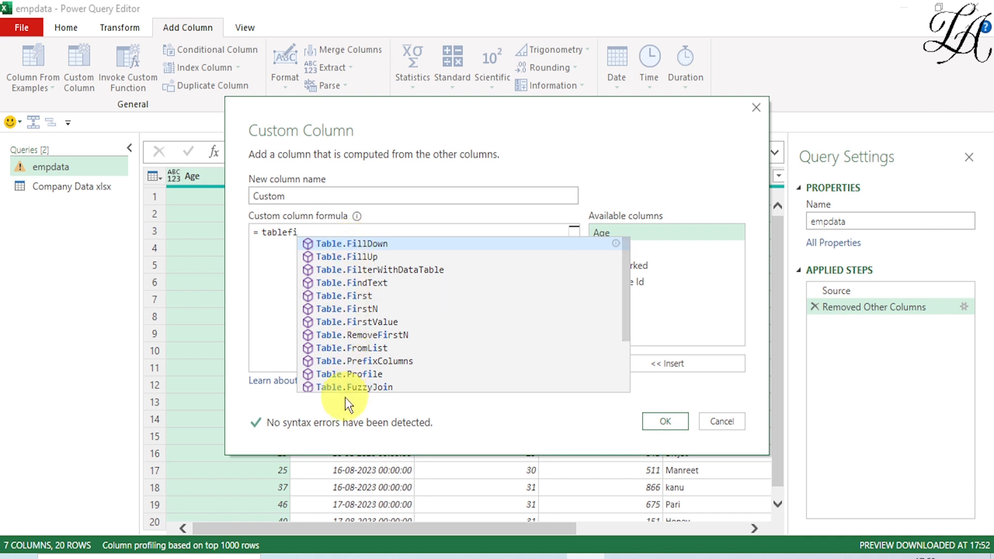
scroll(345, 396, down, 1)
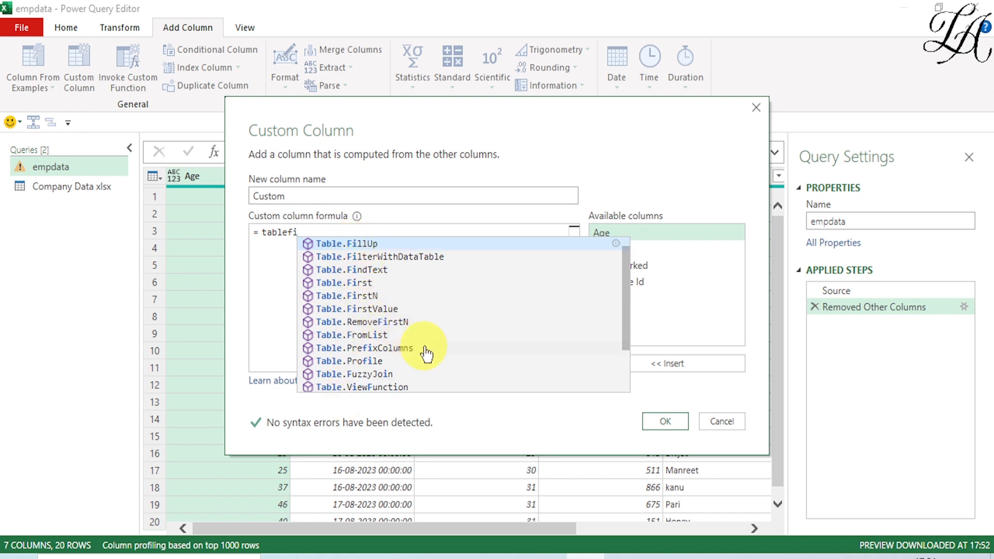
click(366, 296)
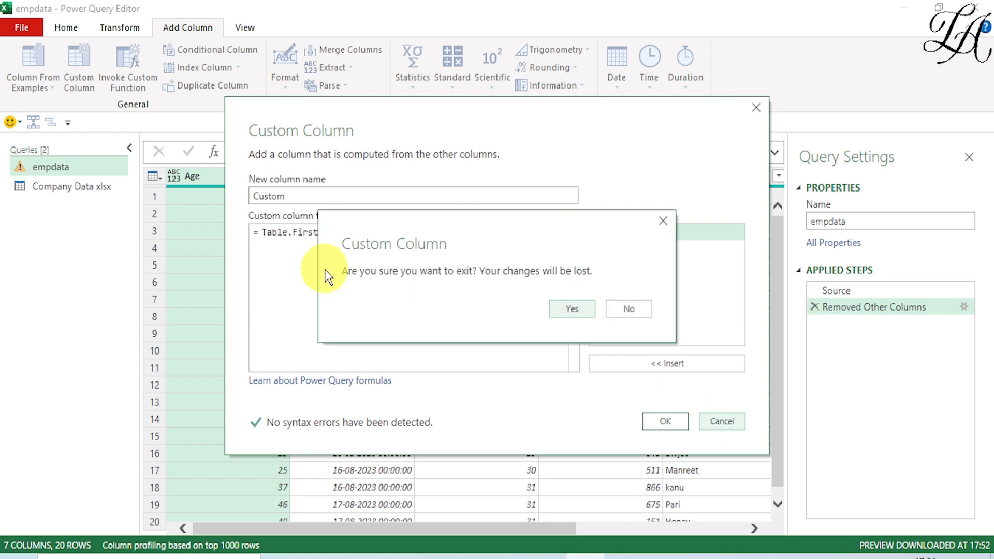
click(564, 309)
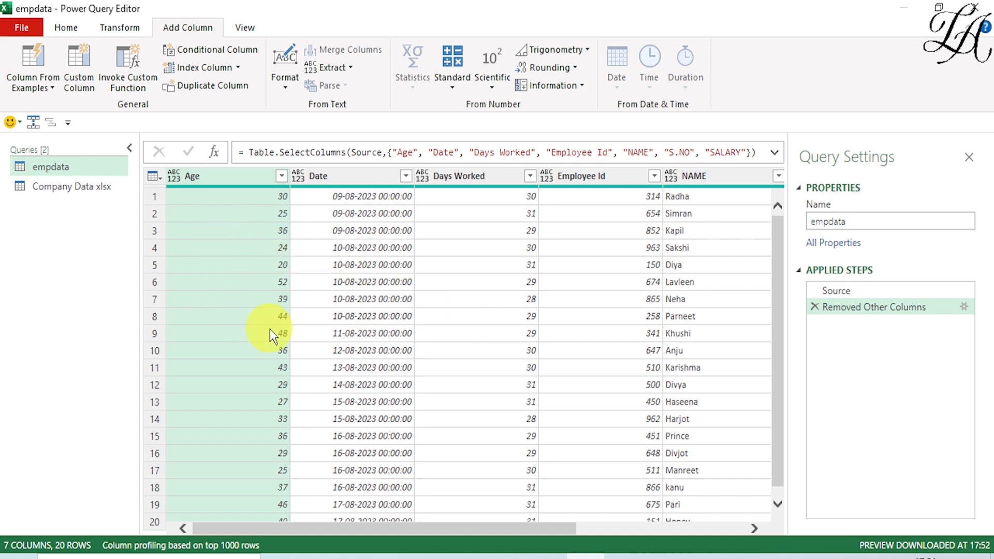
- Close the Power Query Editor, discarding the query changes, and return to the Company Data.xlsx workbook in Excel
click(970, 7)
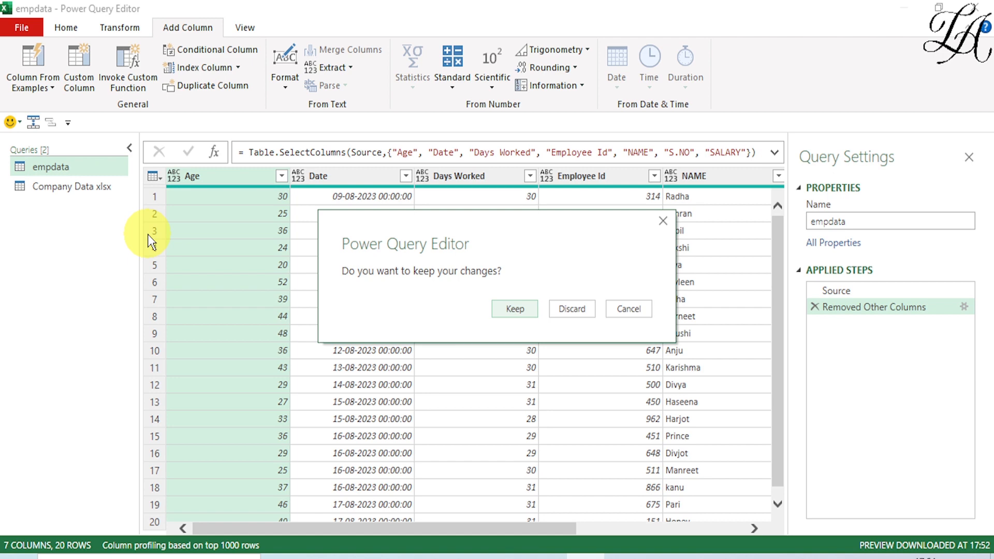
click(560, 309)
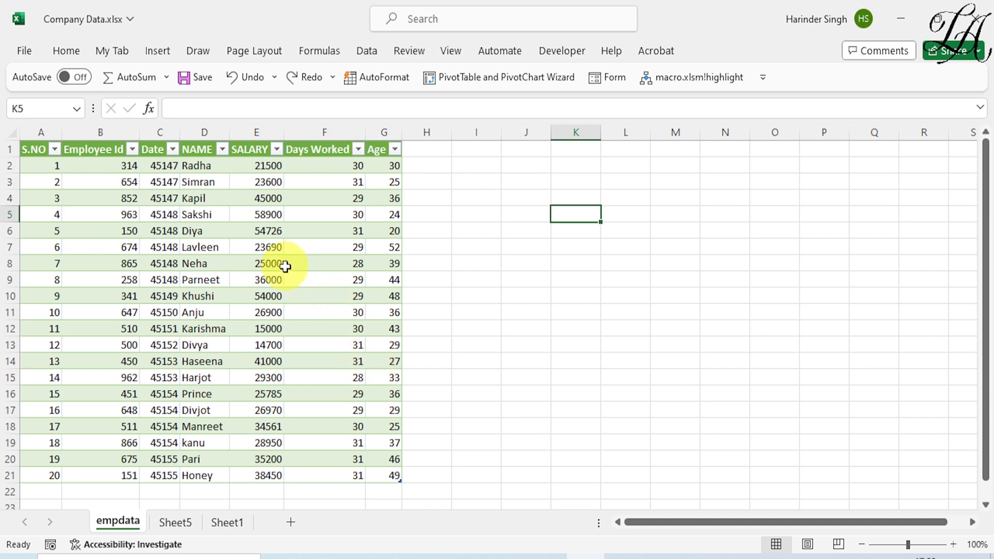
- Insert a slicer for the Age field of the table on the empdata sheet
click(285, 265)
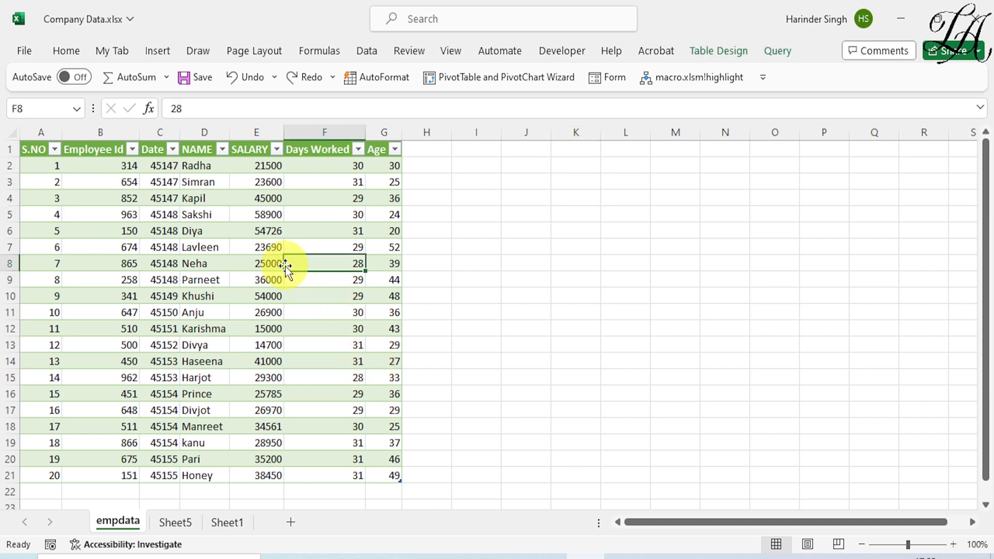
click(731, 55)
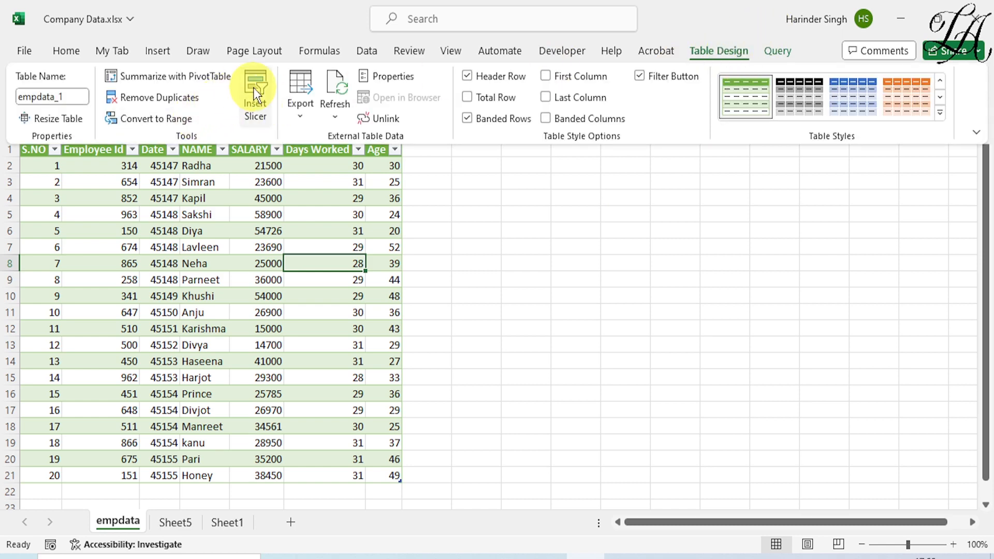
click(254, 88)
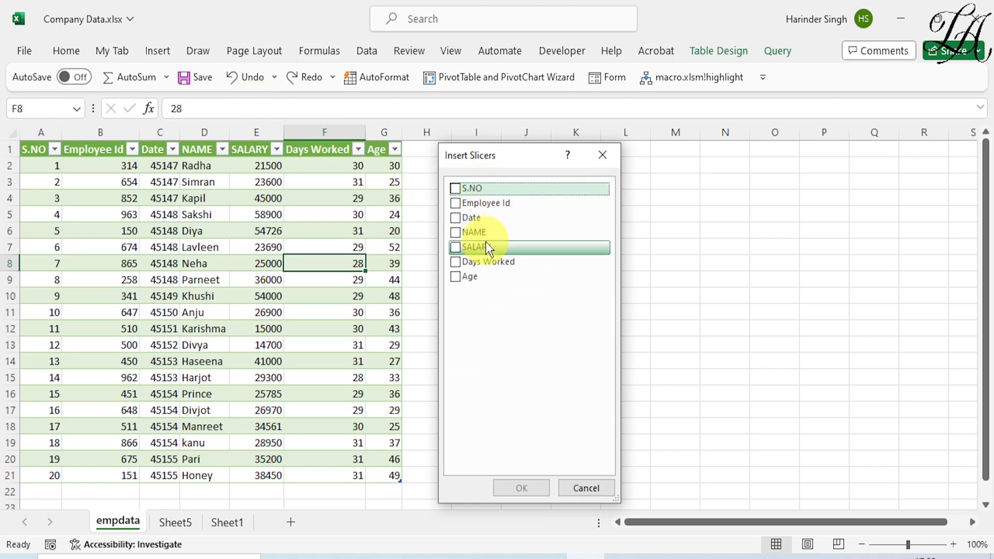
click(459, 274)
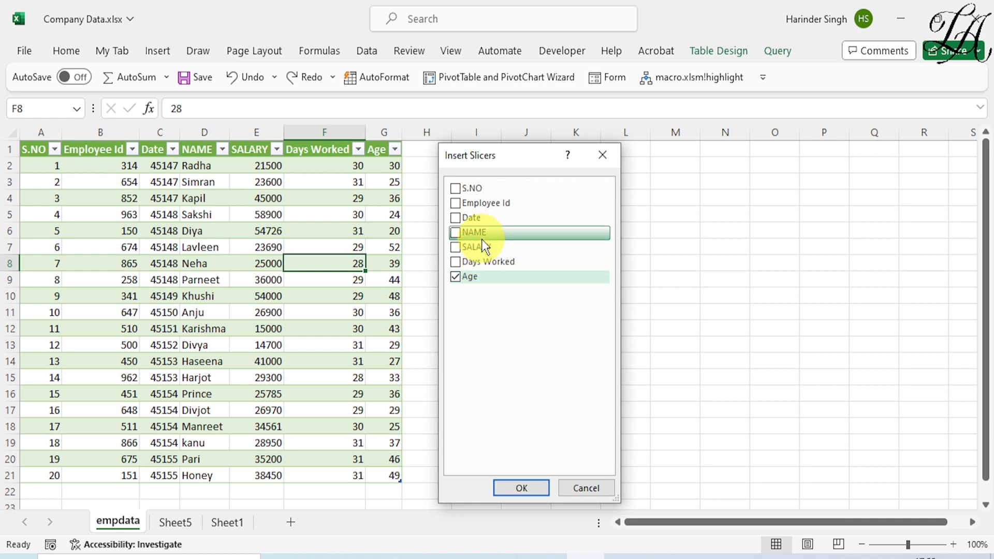
click(512, 489)
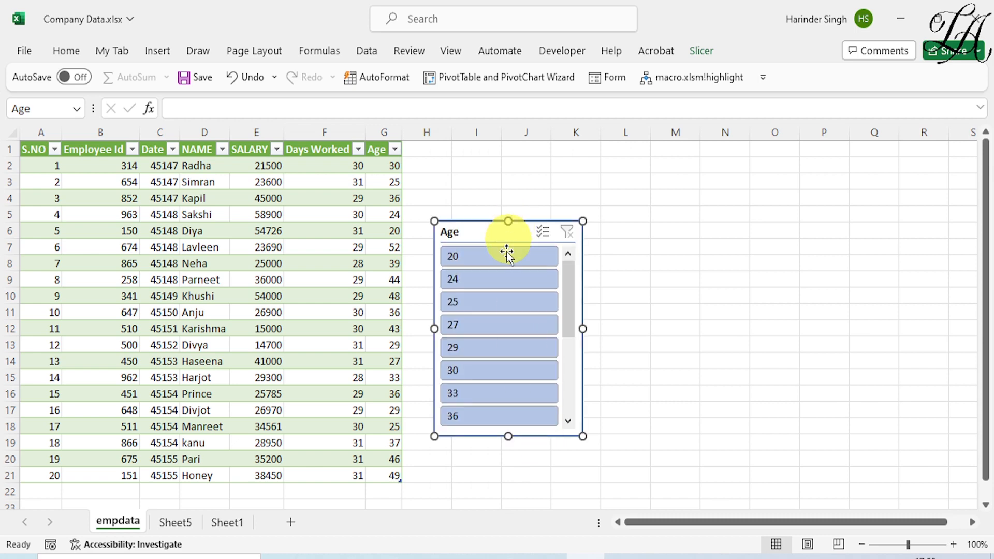
- Filter the empdata table with the Age slicer by 20, 24, 25, 27, 29, 30, 33 and finally 36
click(505, 261)
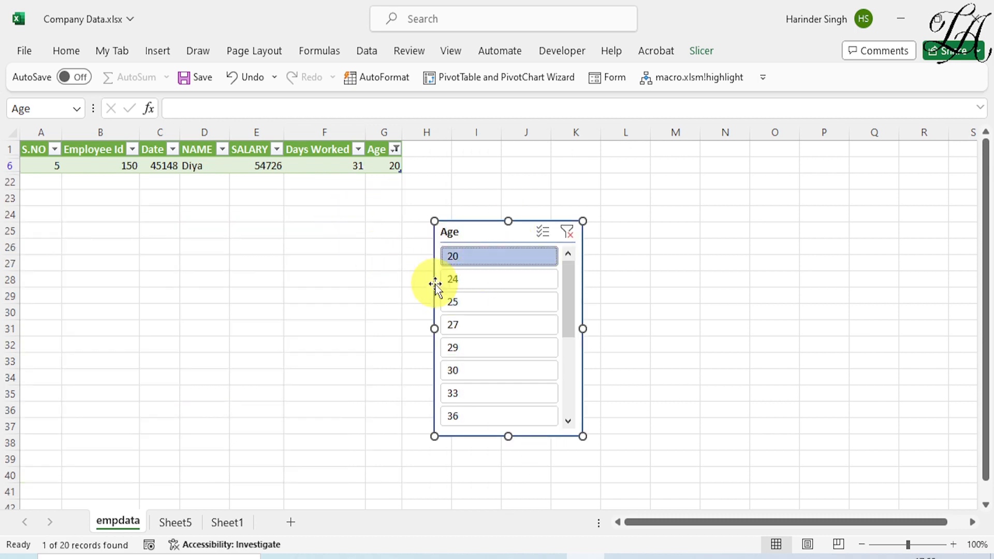
click(467, 286)
click(465, 301)
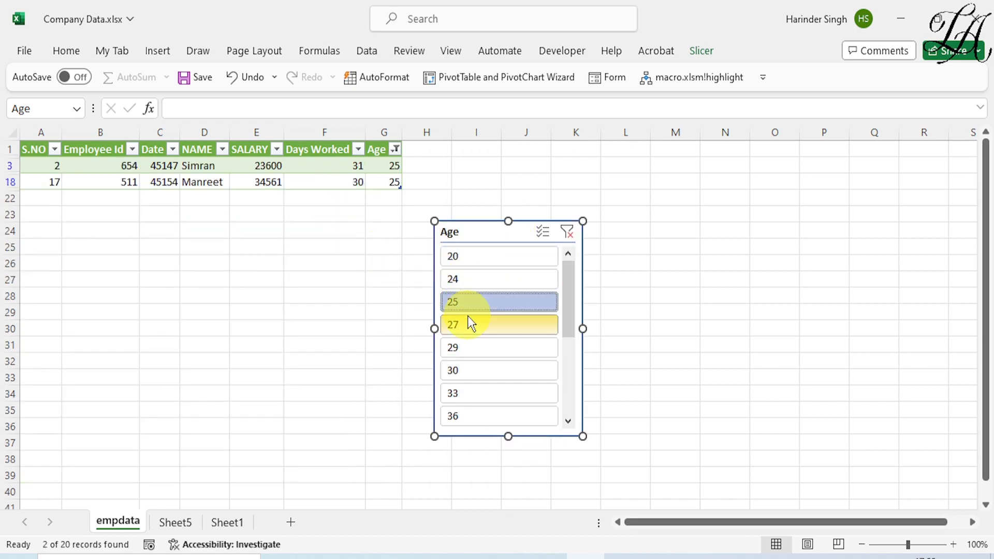
click(468, 317)
click(468, 346)
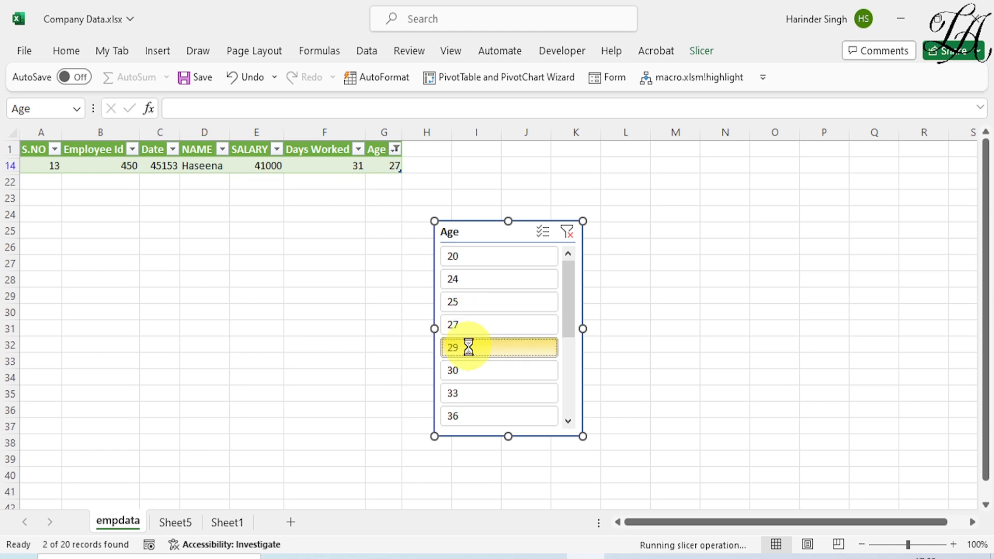
click(473, 373)
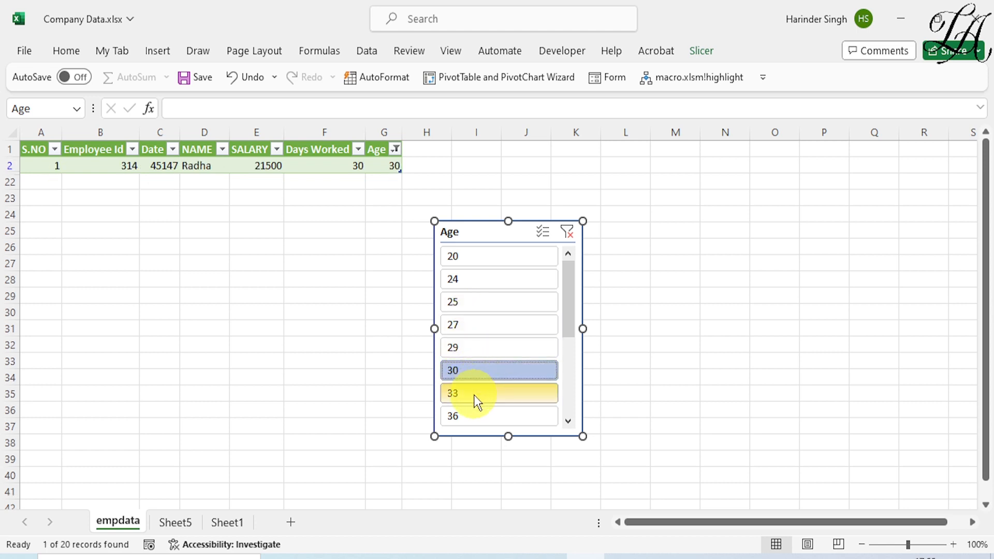
click(474, 396)
click(472, 412)
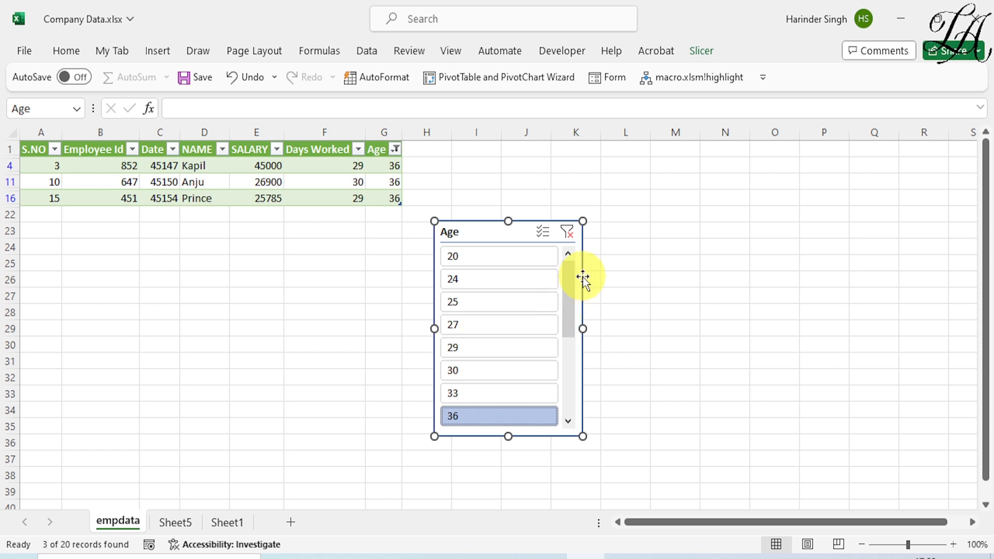
drag(568, 305, 573, 344)
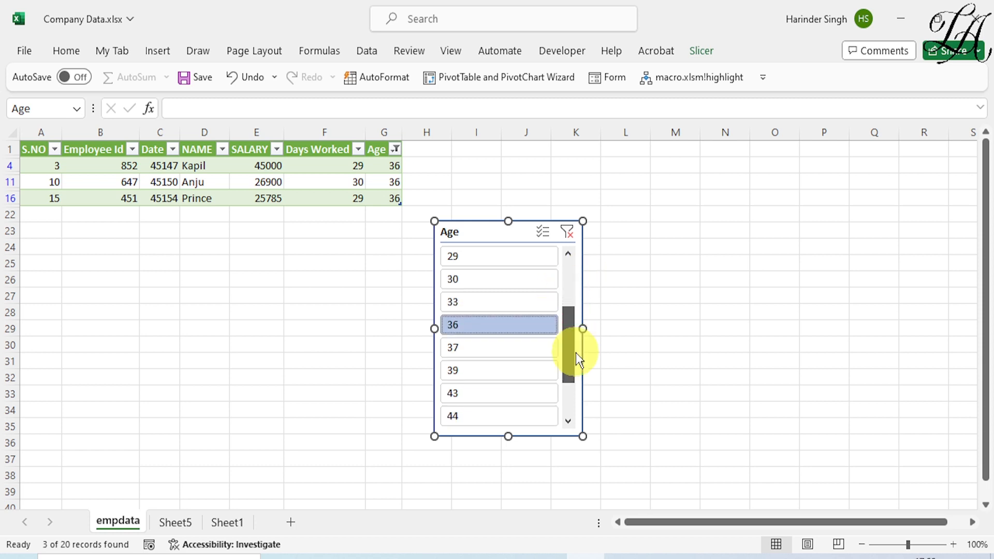